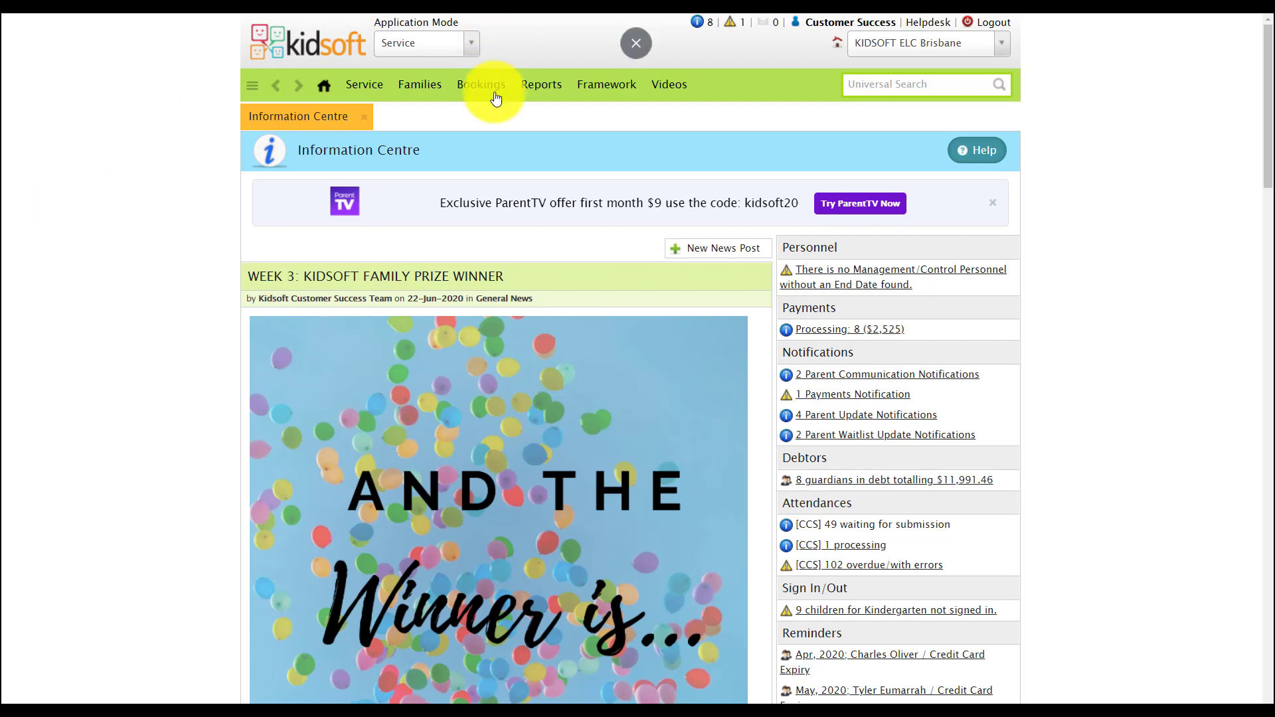
Open the CCS Fee Calculator and enter the child's first name as free text.
{"action": "left_click", "coordinate": [370, 91]}
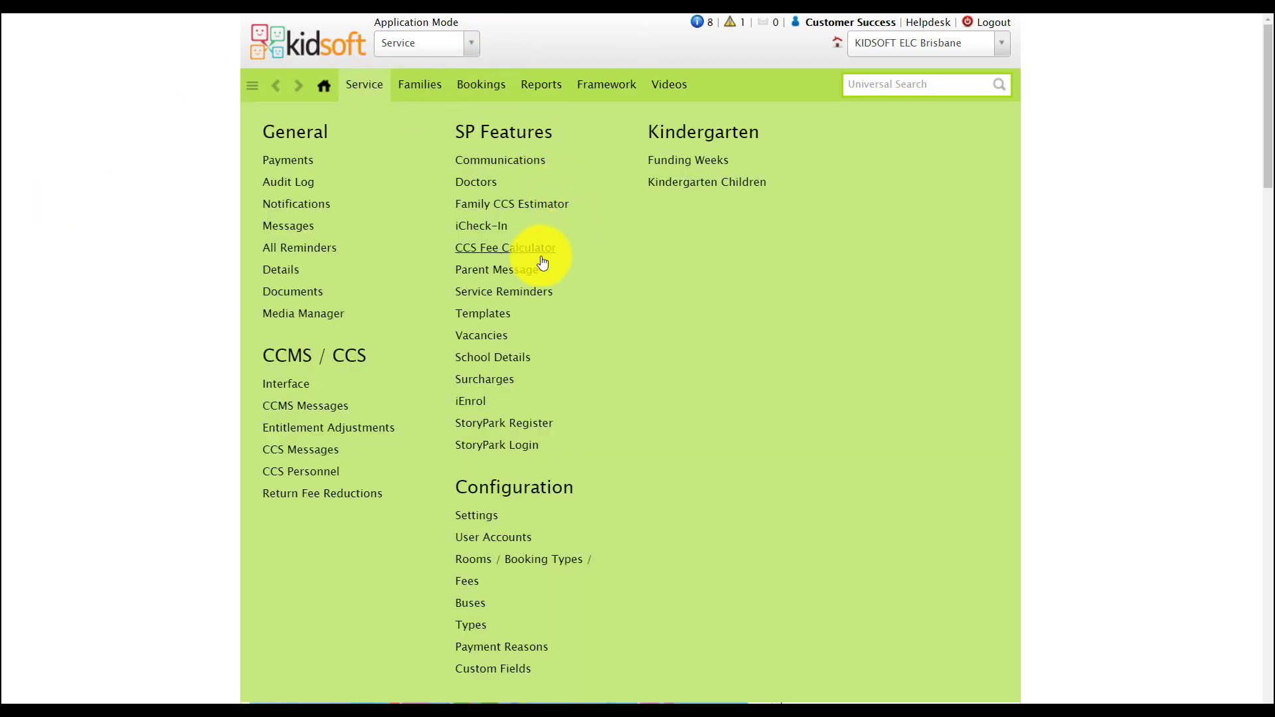
{"action": "left_click", "coordinate": [521, 249]}
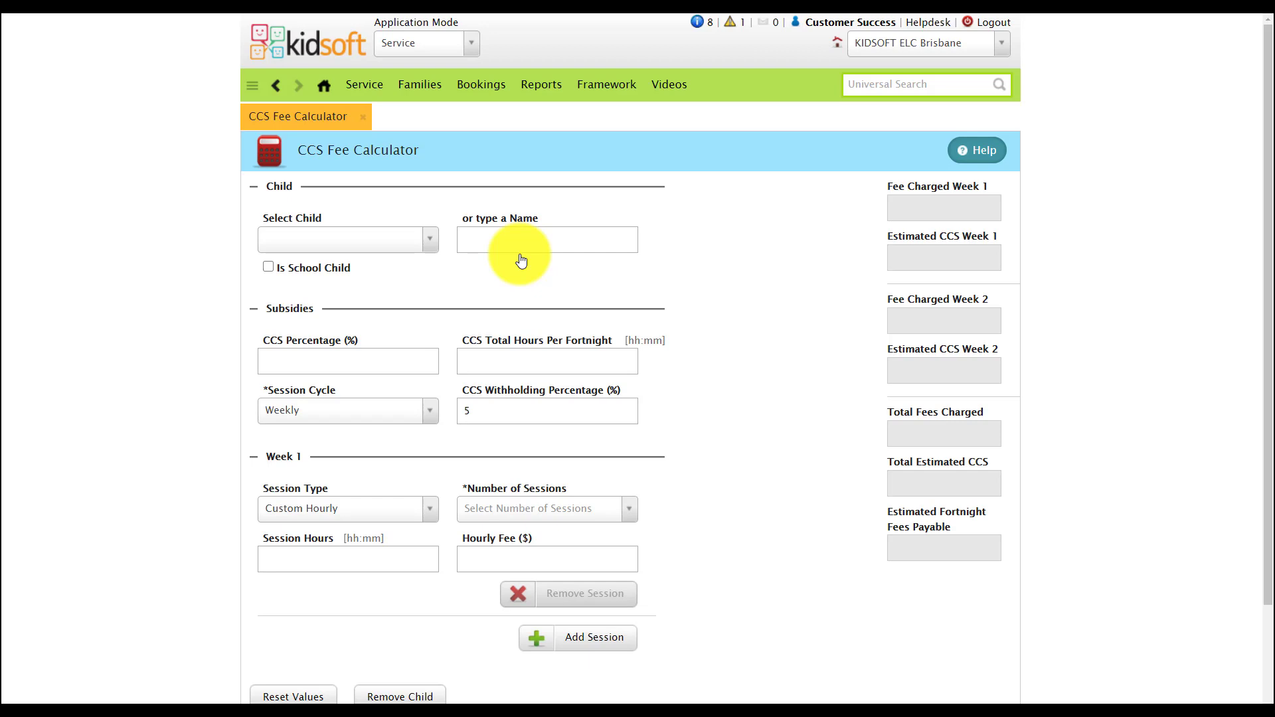
{"action": "left_click", "coordinate": [390, 243]}
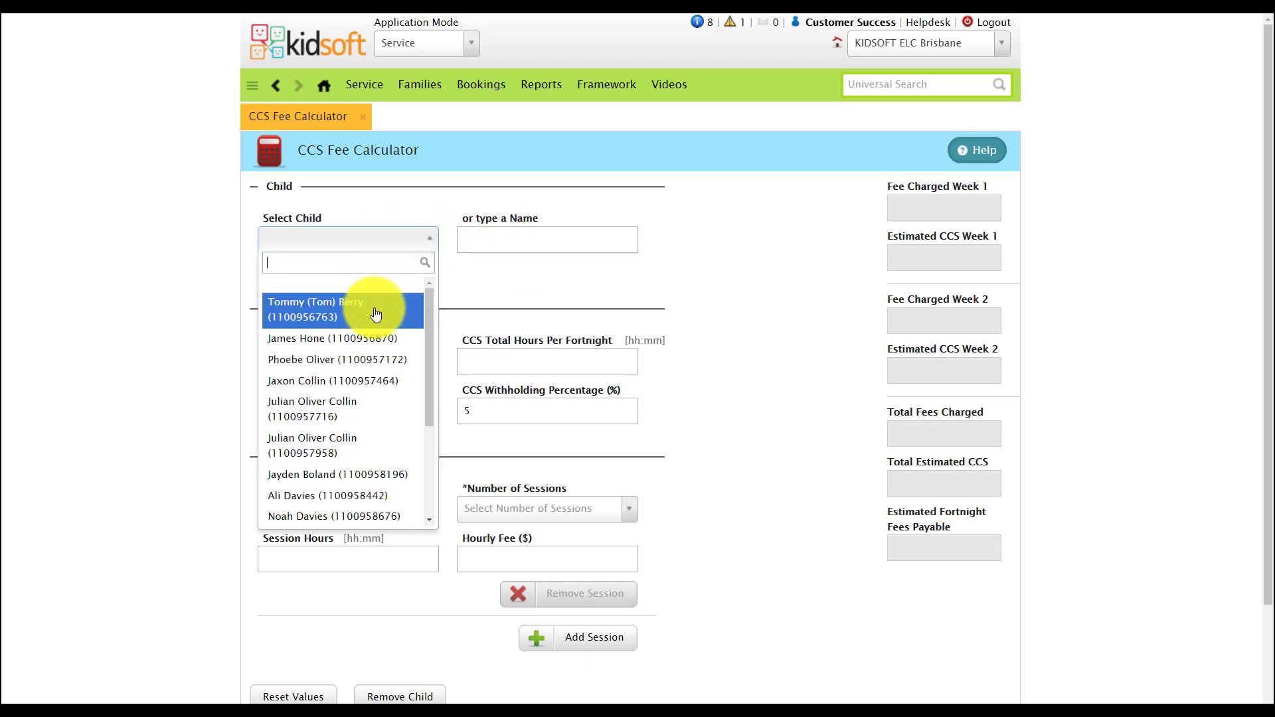
{"action": "left_click", "coordinate": [469, 276]}
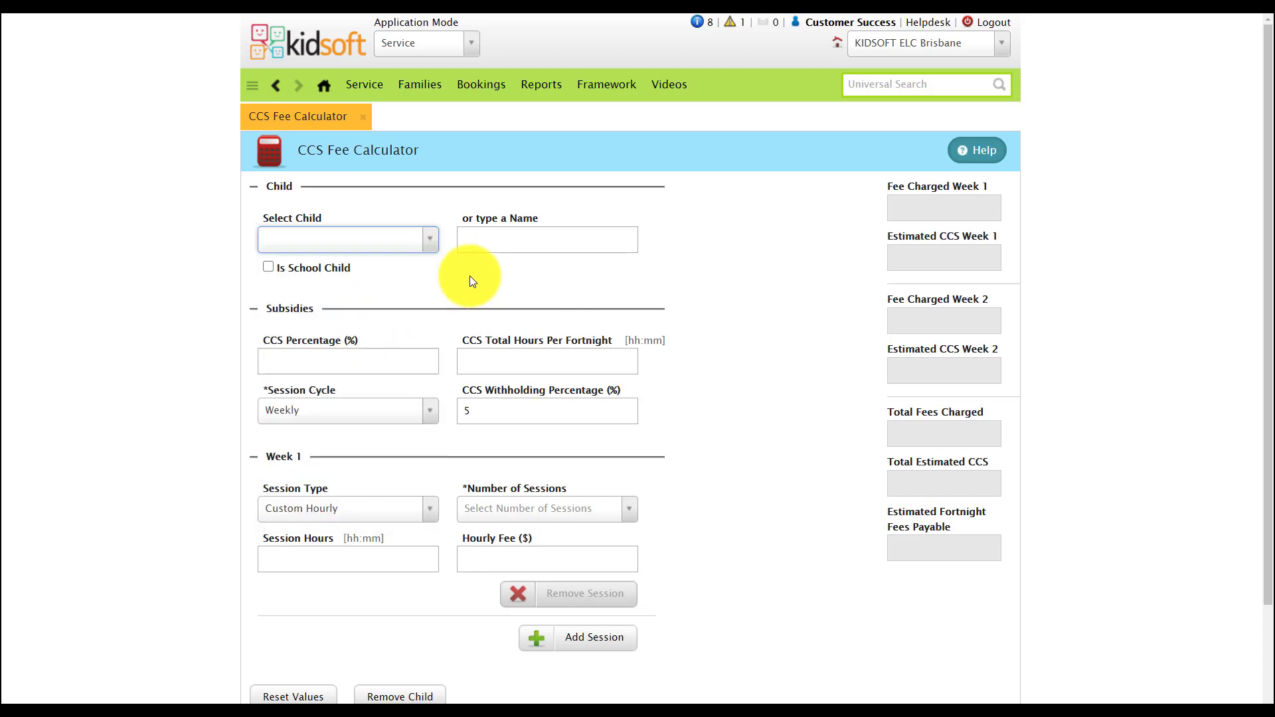
{"action": "left_click", "coordinate": [500, 234]}
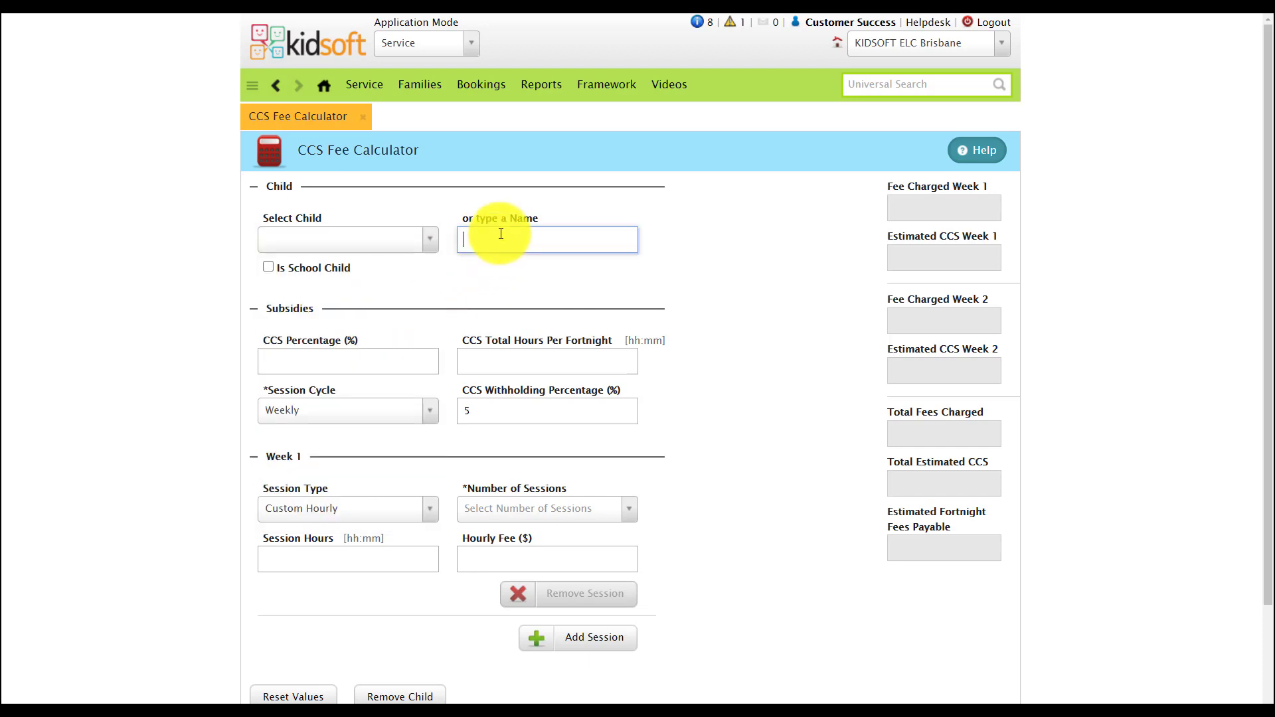
{"action": "type", "text": "tom"}
Set the CCS percentage to 85 and the CCS total hours per fortnight to 24.
{"action": "left_click", "coordinate": [341, 362]}
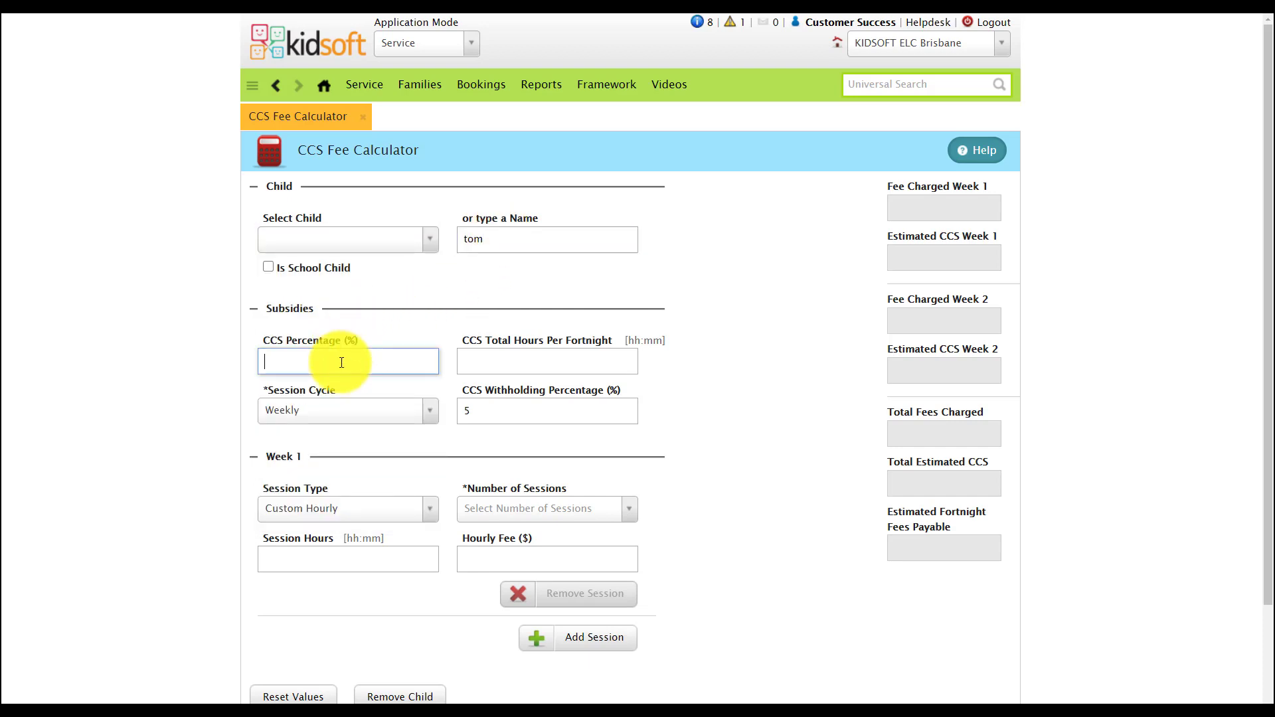
{"action": "type", "text": "85"}
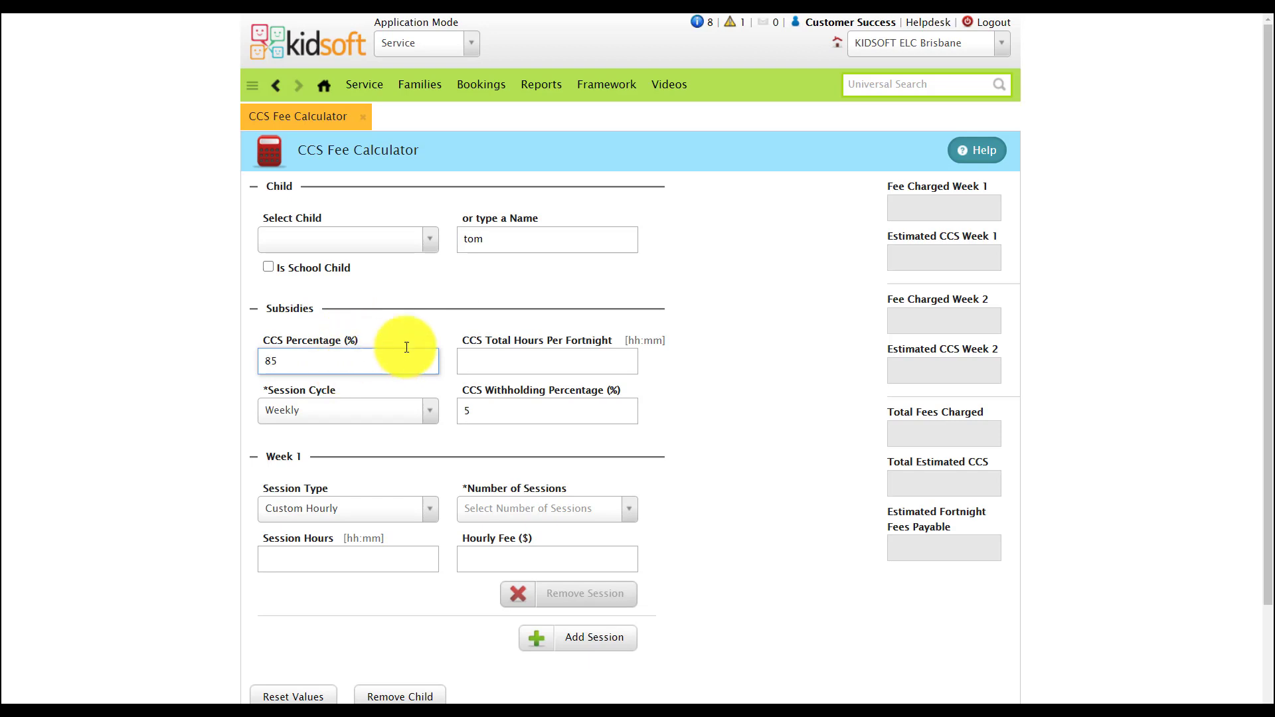
{"action": "left_click", "coordinate": [478, 359]}
{"action": "type", "text": "24"}
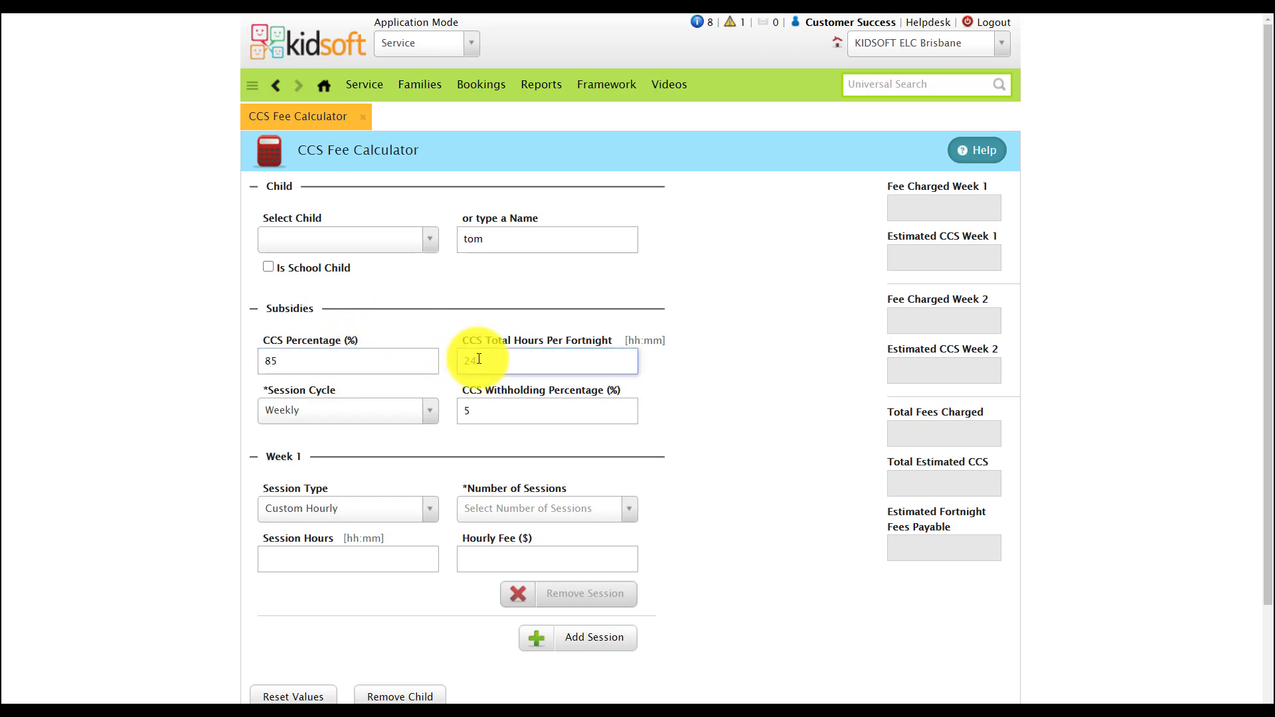
{"action": "left_click", "coordinate": [507, 412]}
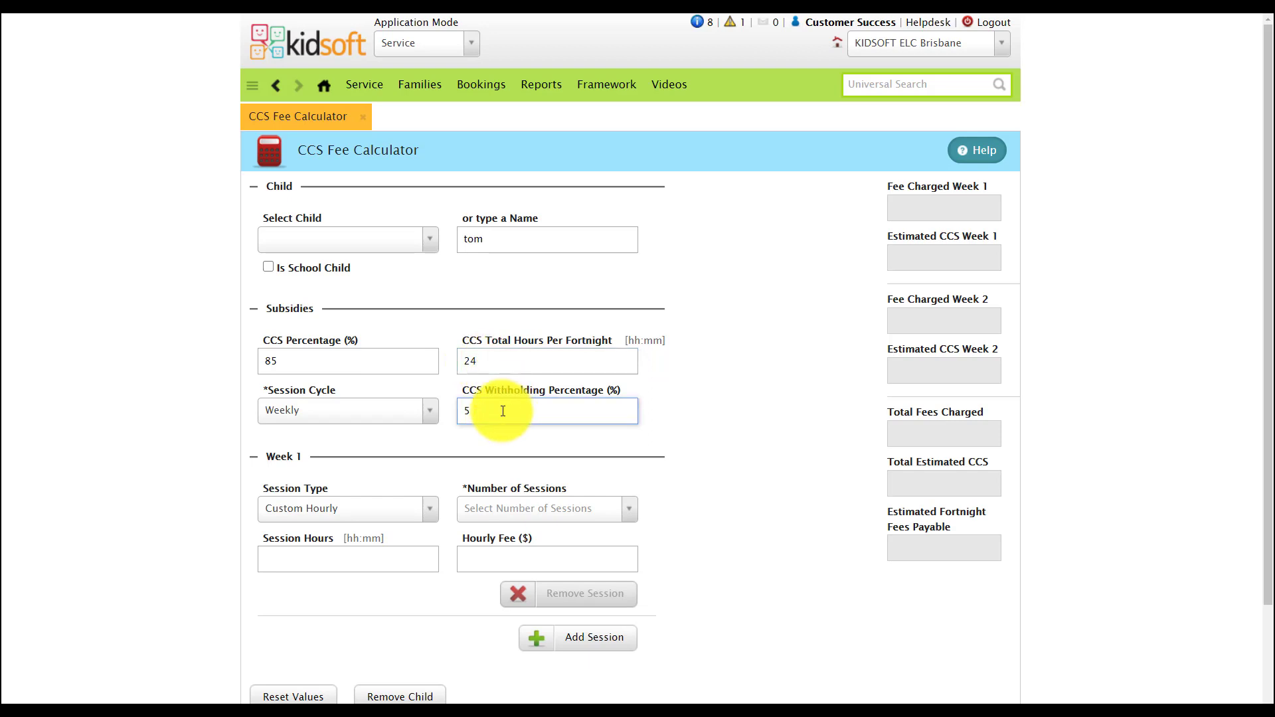
Choose the first listed existing child instead of the typed name and leave the school child option off.
{"action": "left_click", "coordinate": [357, 238]}
{"action": "left_click", "coordinate": [344, 307]}
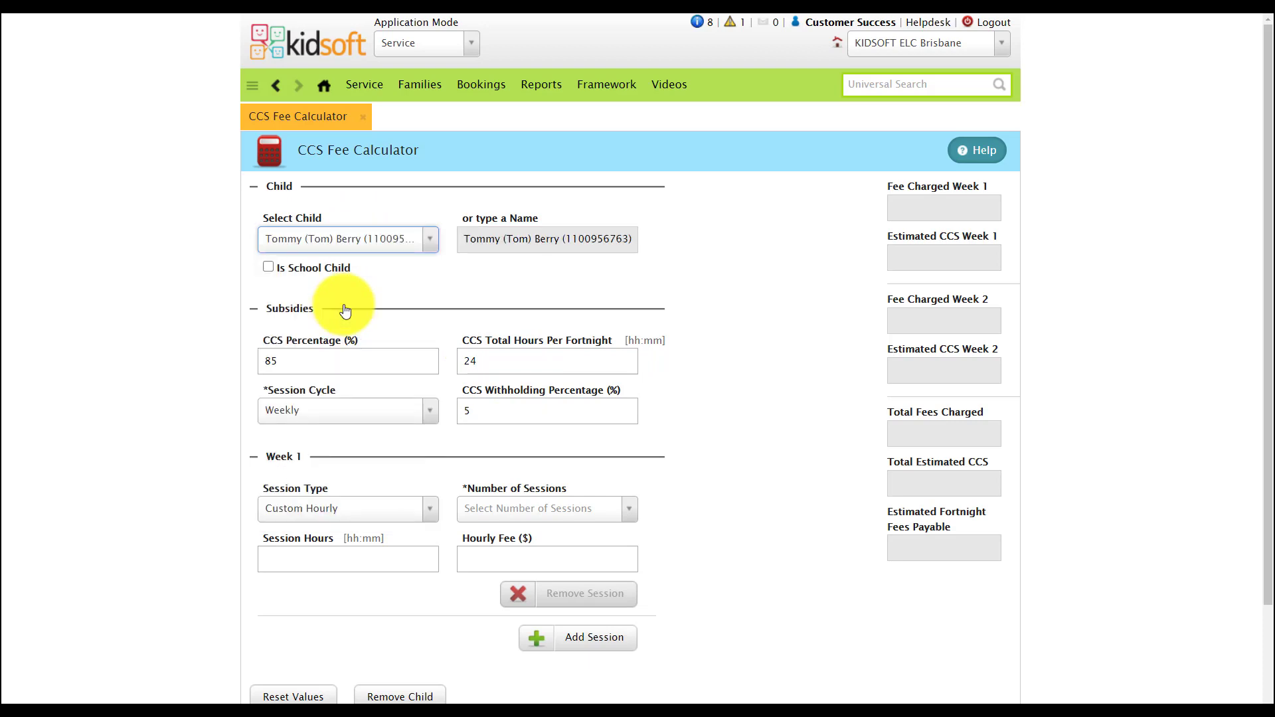
{"action": "left_click", "coordinate": [267, 269]}
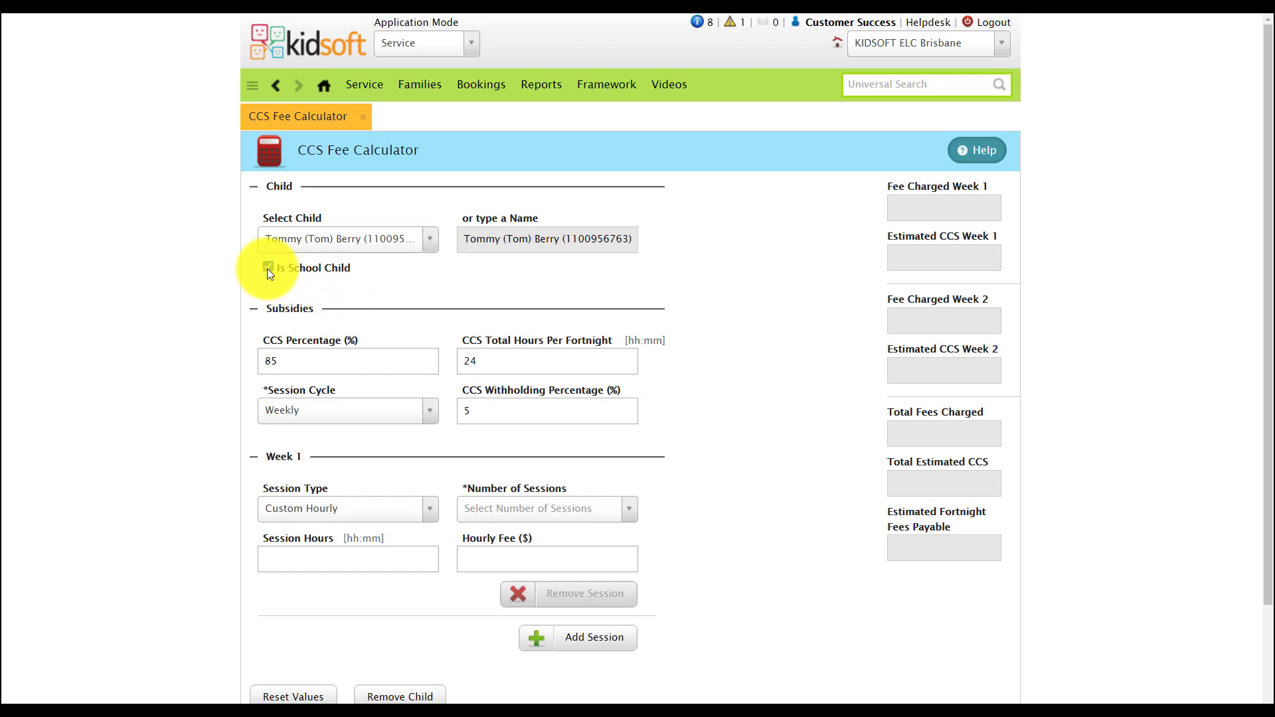
{"action": "left_click", "coordinate": [267, 269]}
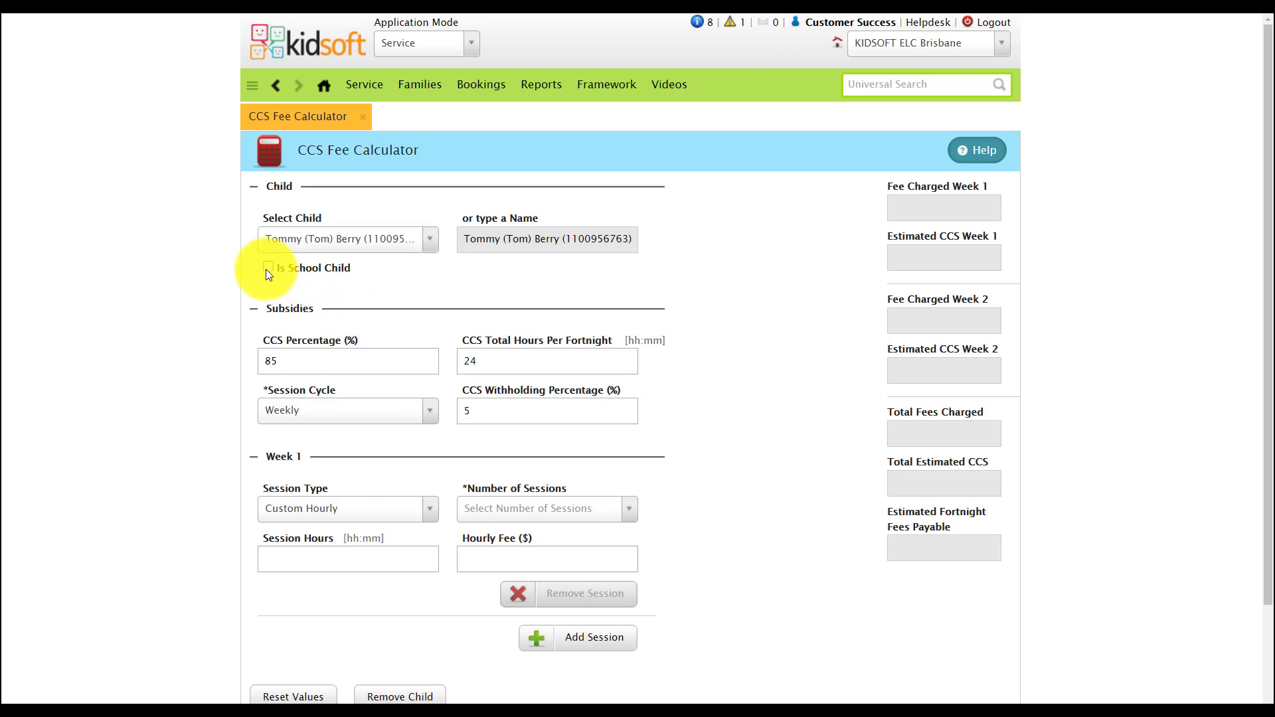
Keep the session cycle Weekly and set Week 1 to the Full Day session type with 3 sessions.
{"action": "left_click", "coordinate": [358, 411]}
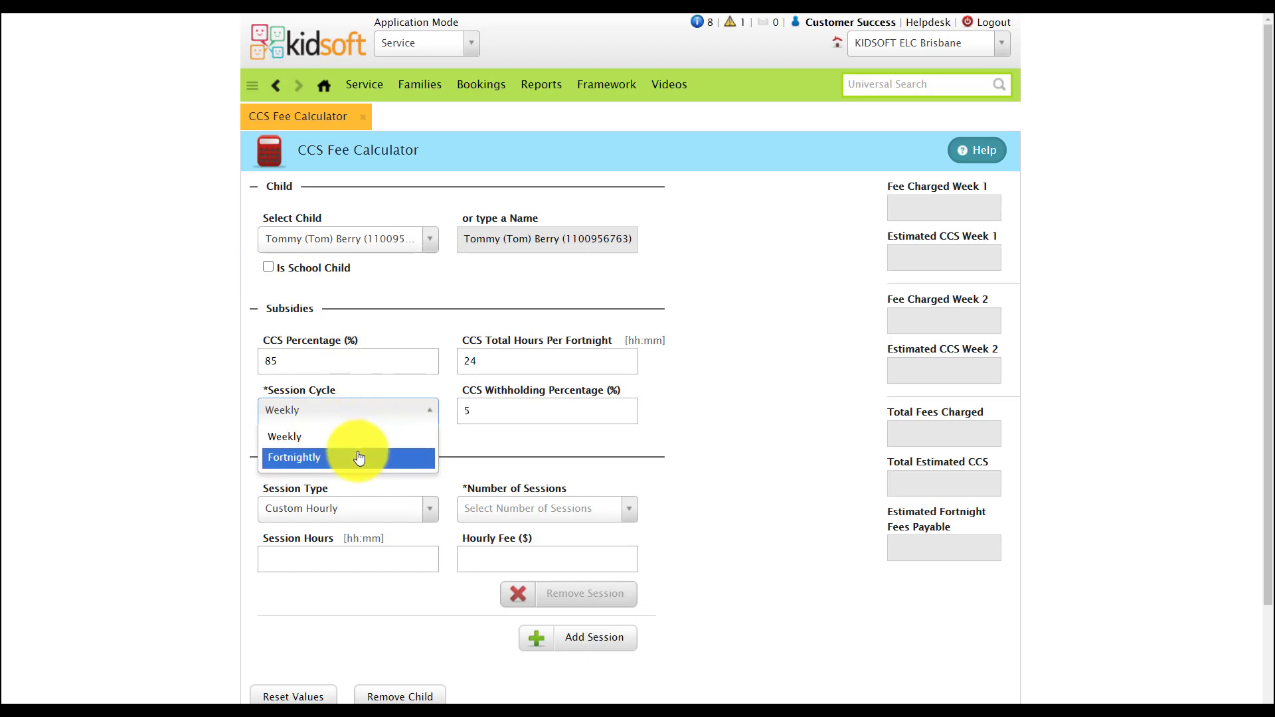
{"action": "left_click", "coordinate": [357, 438]}
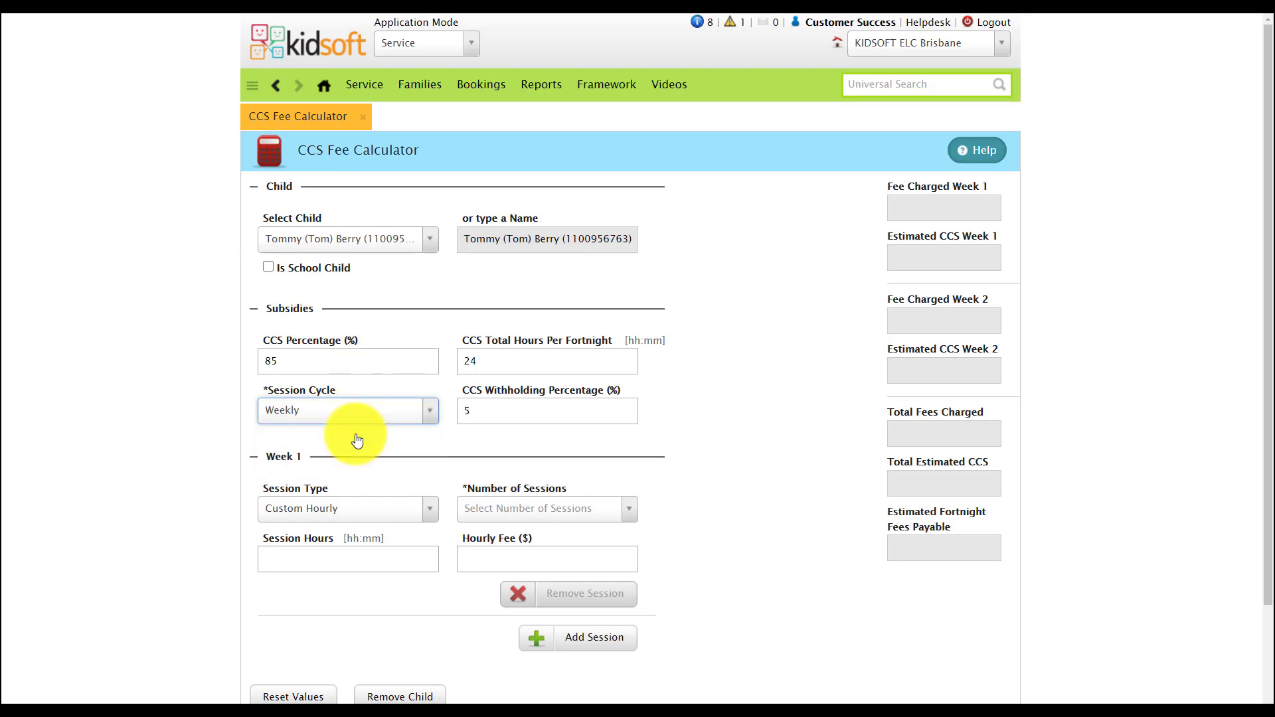
{"action": "scroll", "coordinate": [357, 438], "scroll_direction": "down", "scroll_amount": 3}
{"action": "left_click", "coordinate": [351, 388]}
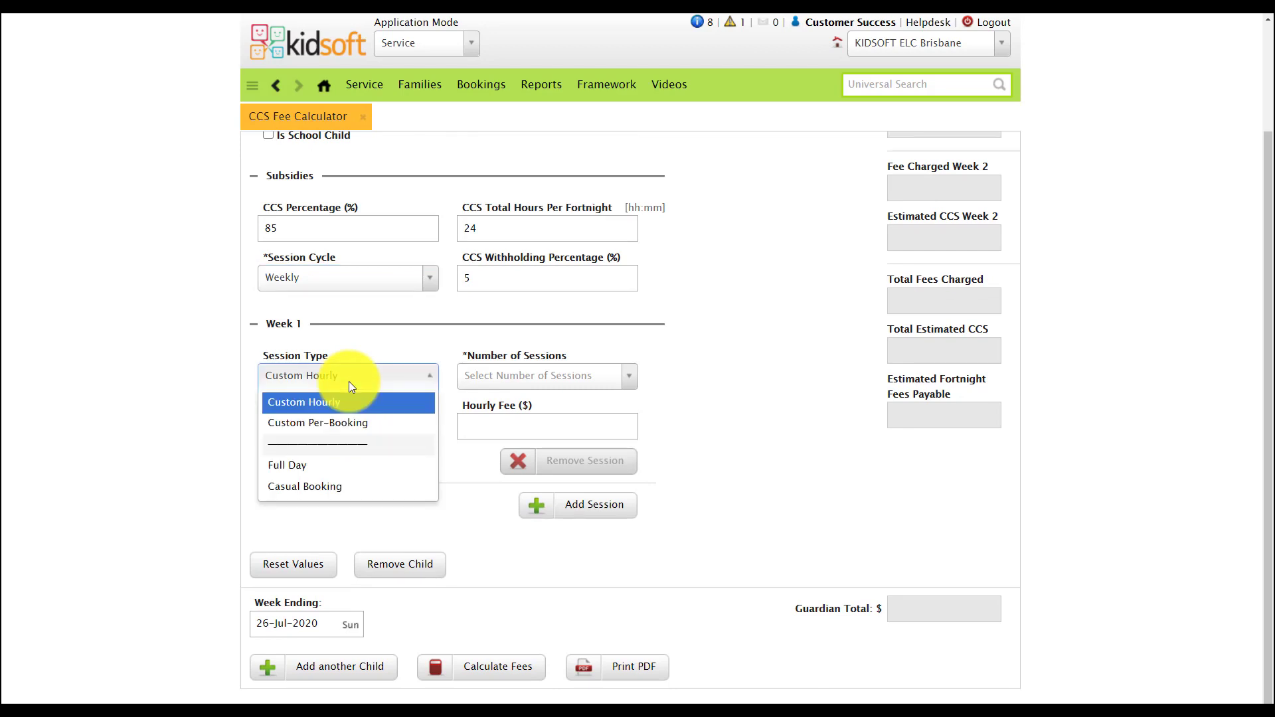
{"action": "left_click", "coordinate": [346, 466]}
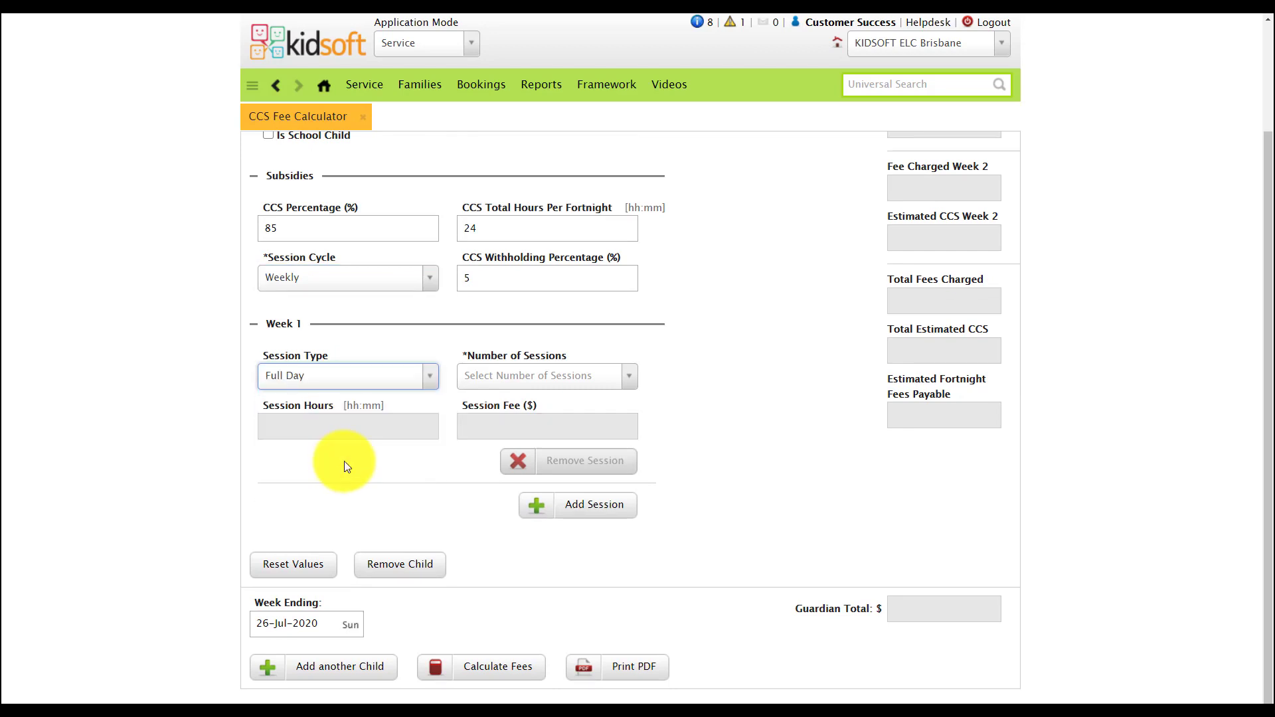
{"action": "left_click", "coordinate": [540, 379]}
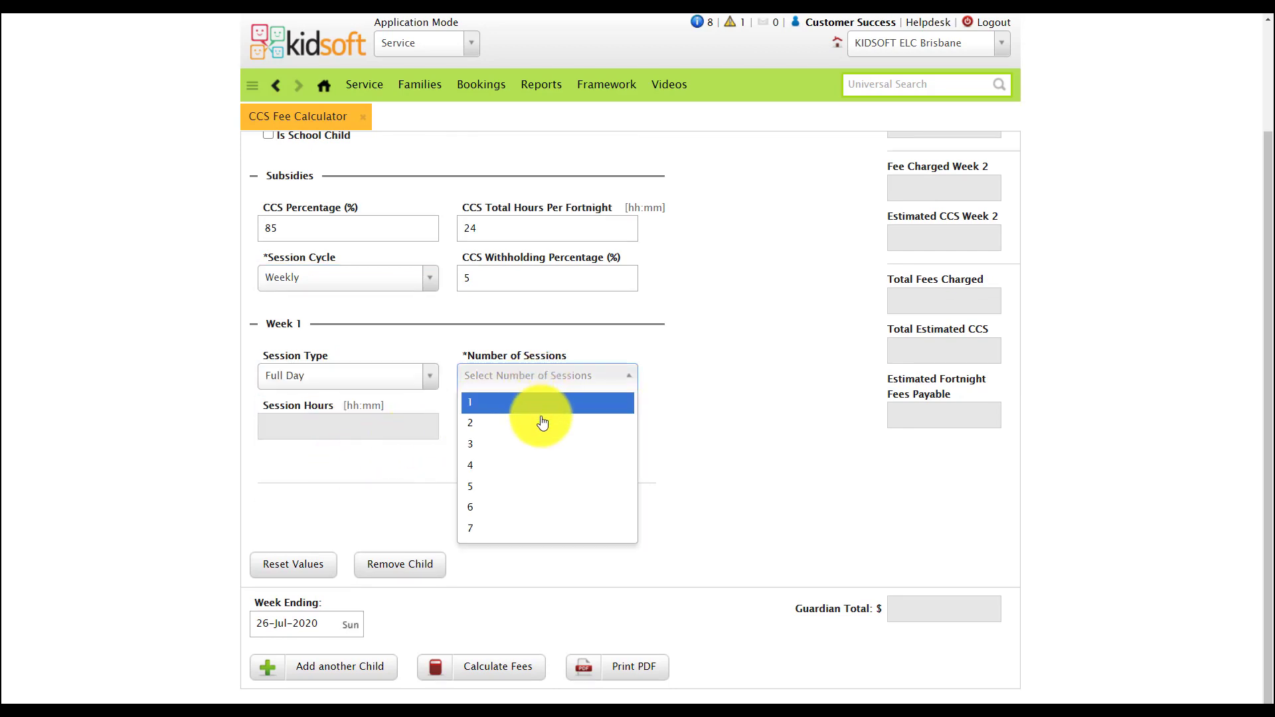
{"action": "left_click", "coordinate": [538, 443]}
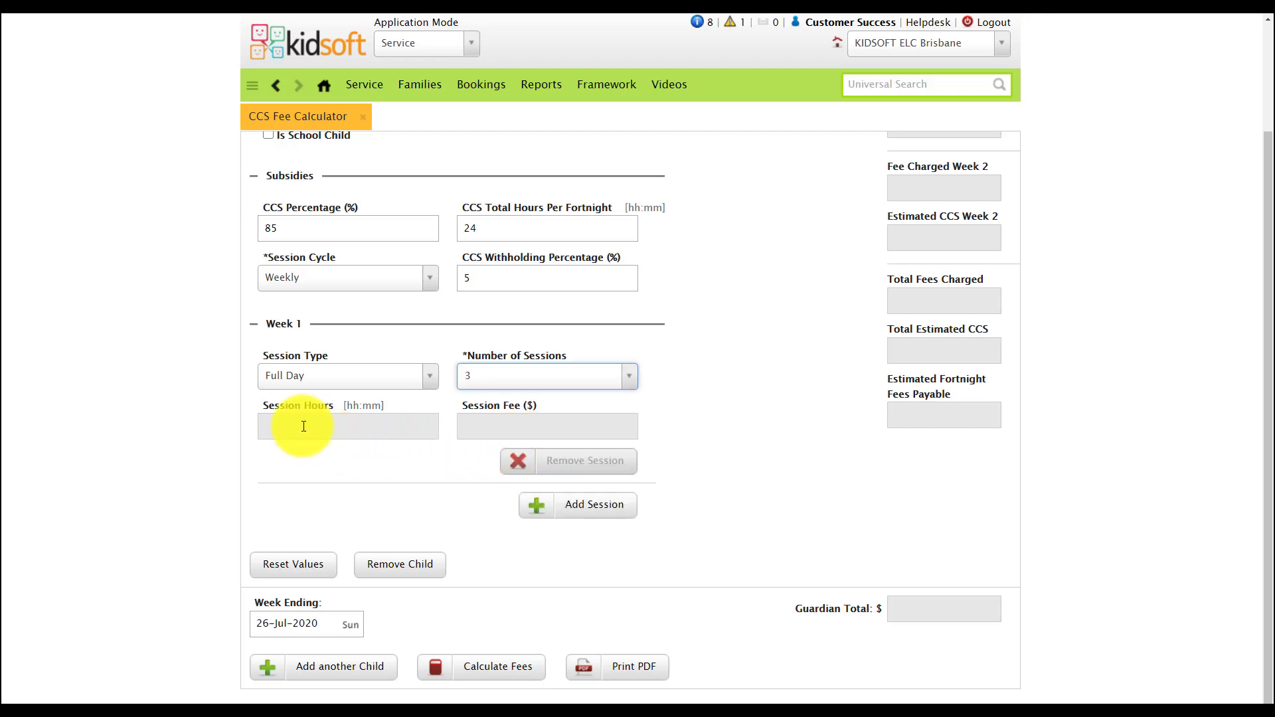
{"action": "left_click", "coordinate": [498, 433]}
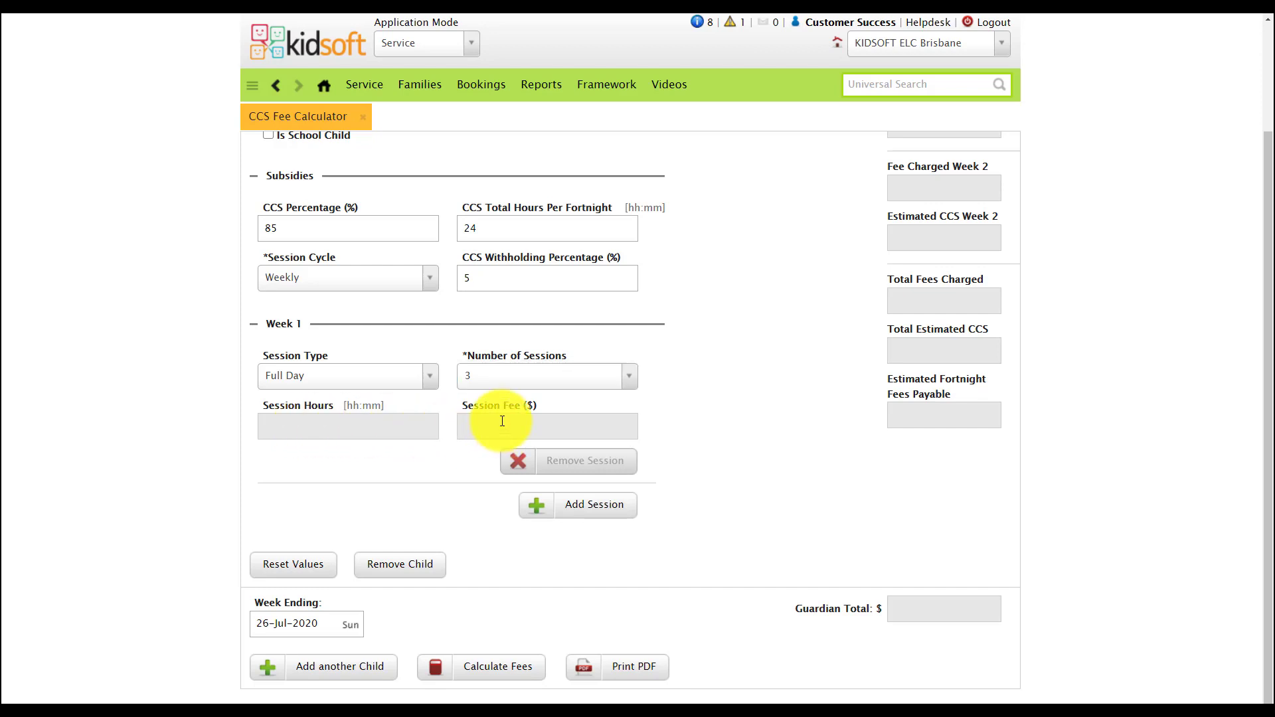
Add a second session entry to Week 1 and remove it again.
{"action": "scroll", "coordinate": [502, 416], "scroll_direction": "down", "scroll_amount": 1}
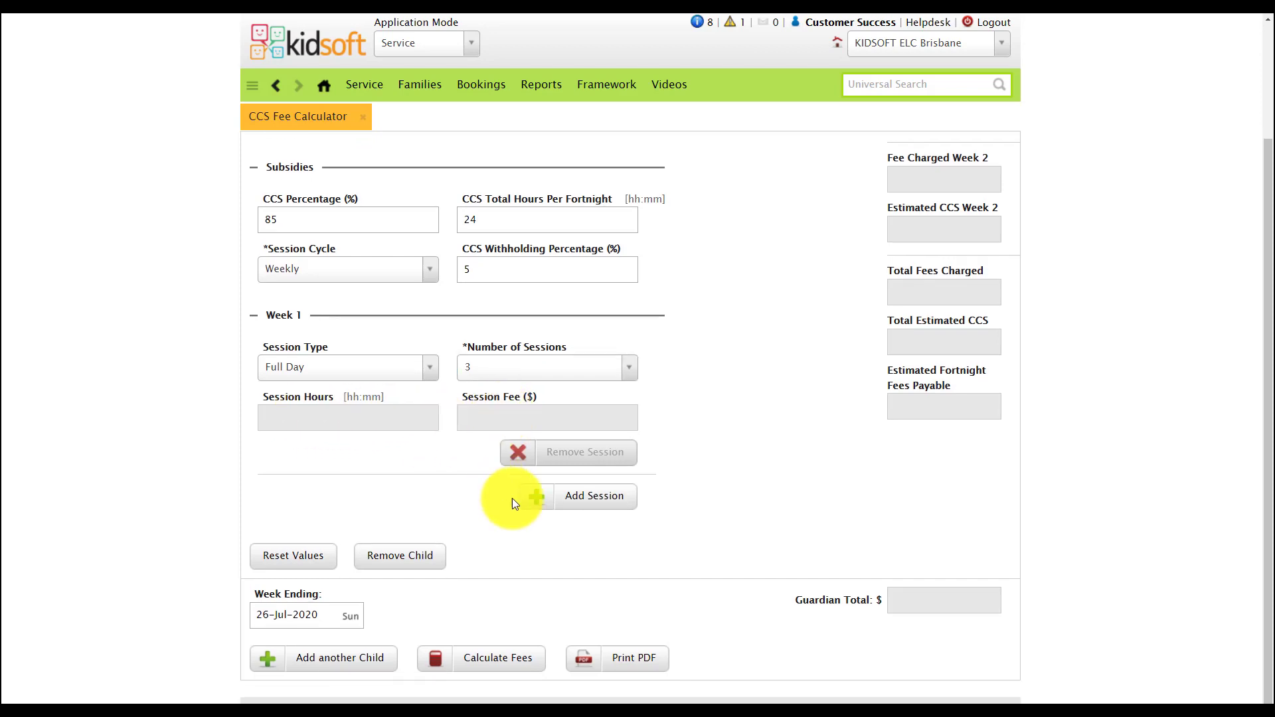
{"action": "left_click", "coordinate": [585, 498]}
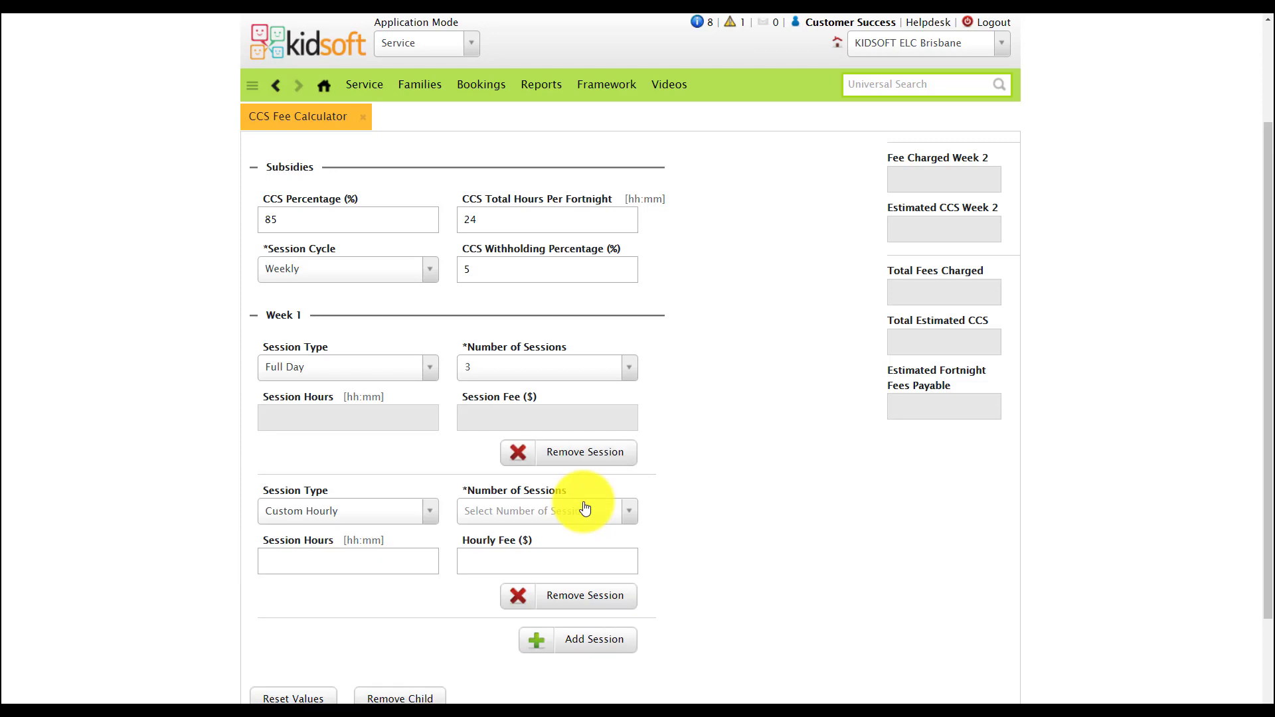
{"action": "left_click", "coordinate": [572, 592]}
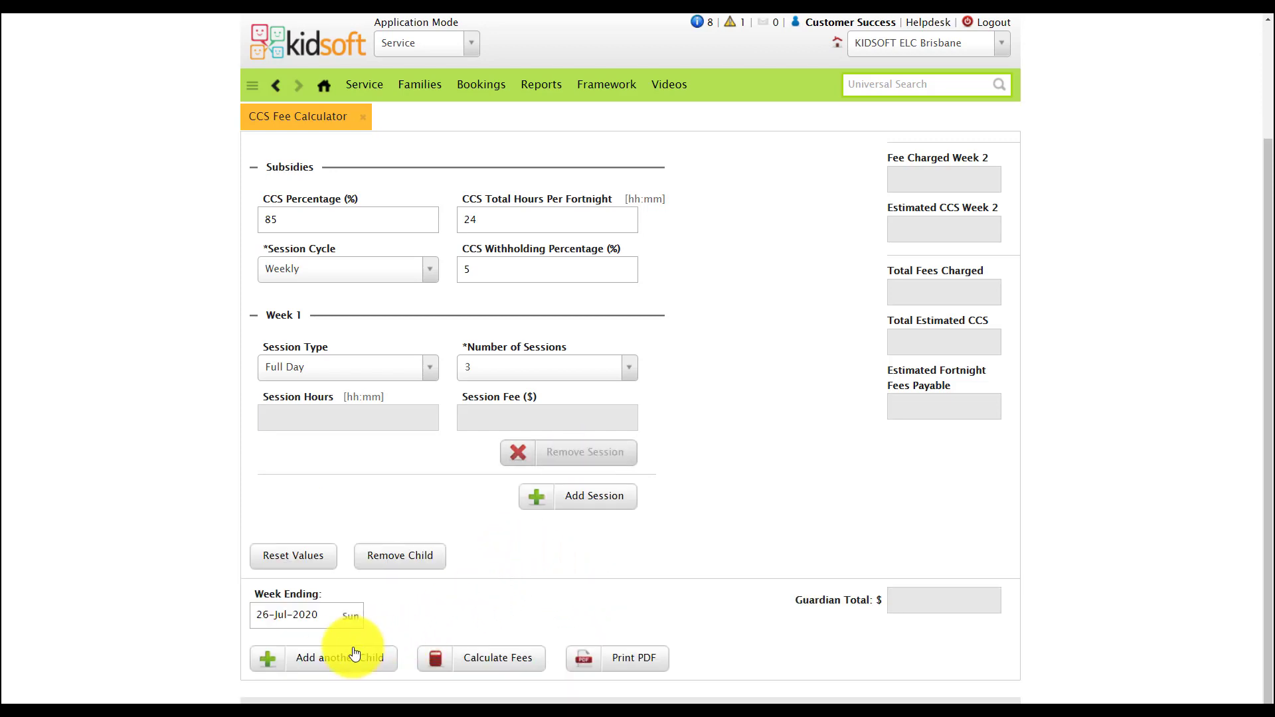
Add another child to the calculation and remove that child again.
{"action": "left_click", "coordinate": [328, 659]}
{"action": "scroll", "coordinate": [579, 568], "scroll_direction": "down", "scroll_amount": 8}
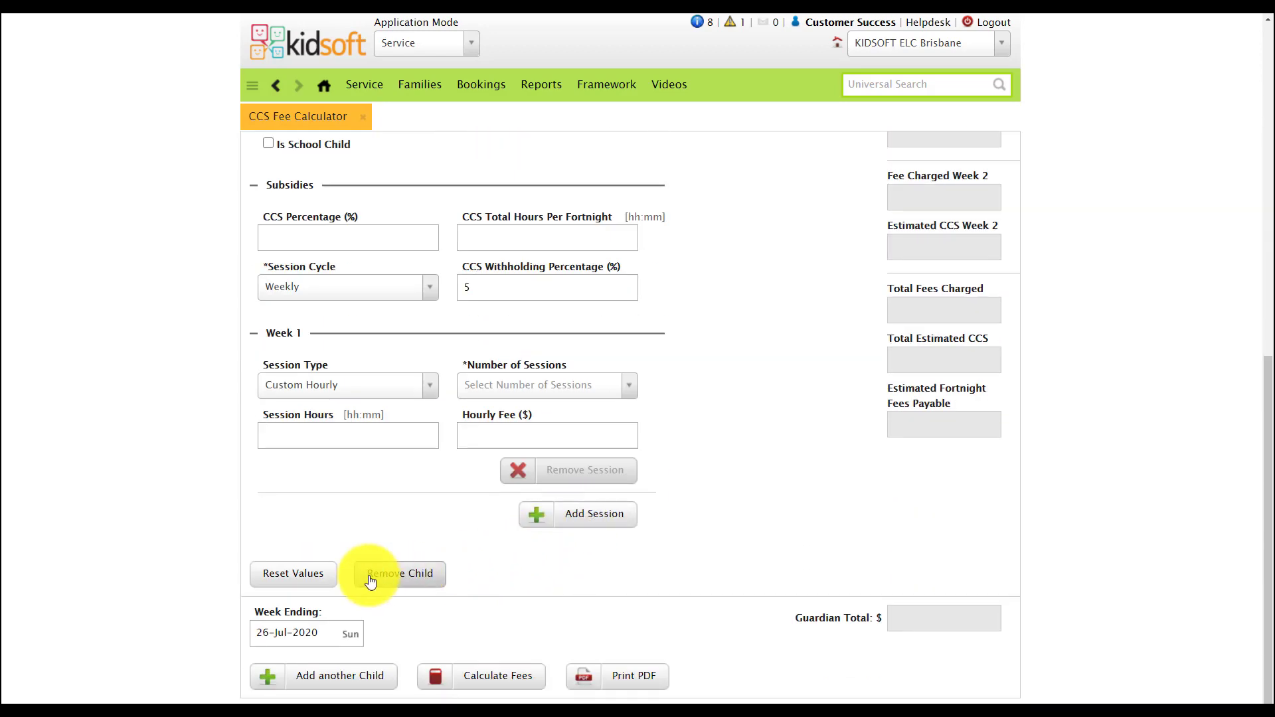
{"action": "left_click", "coordinate": [366, 578]}
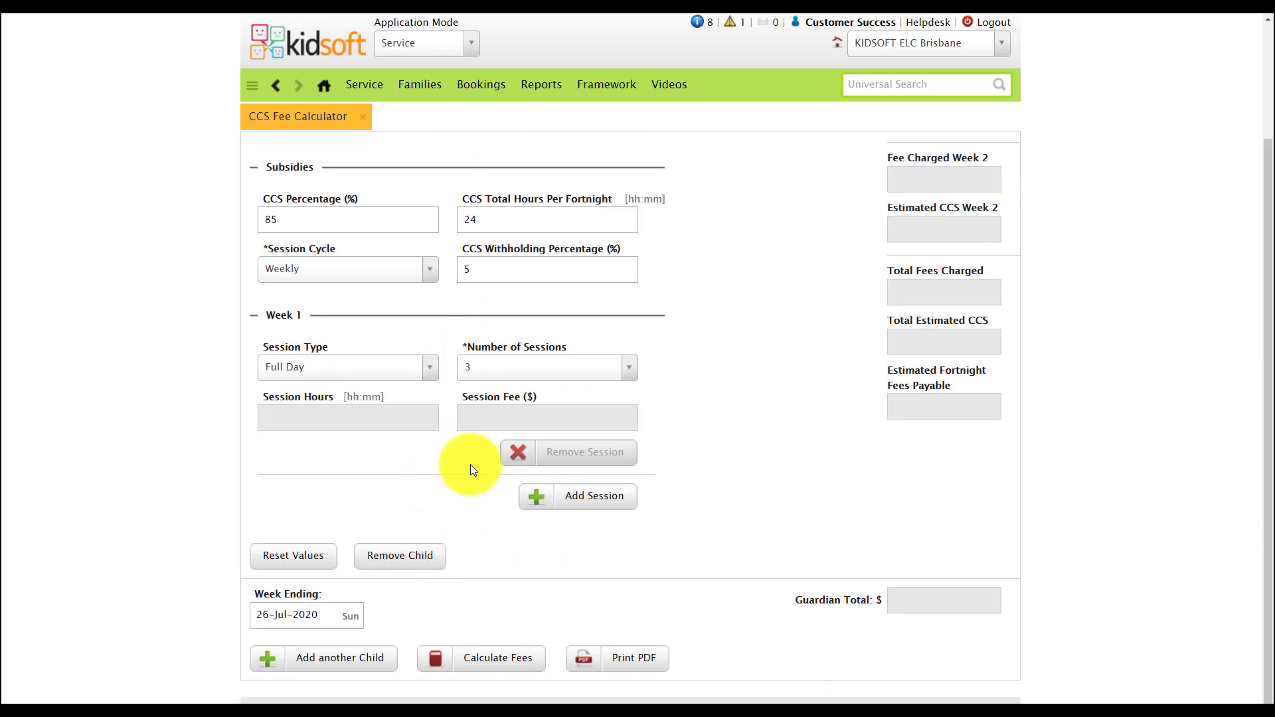
Keep the week ending date at 26-Jul-2020 and calculate the fees.
{"action": "left_click", "coordinate": [312, 615]}
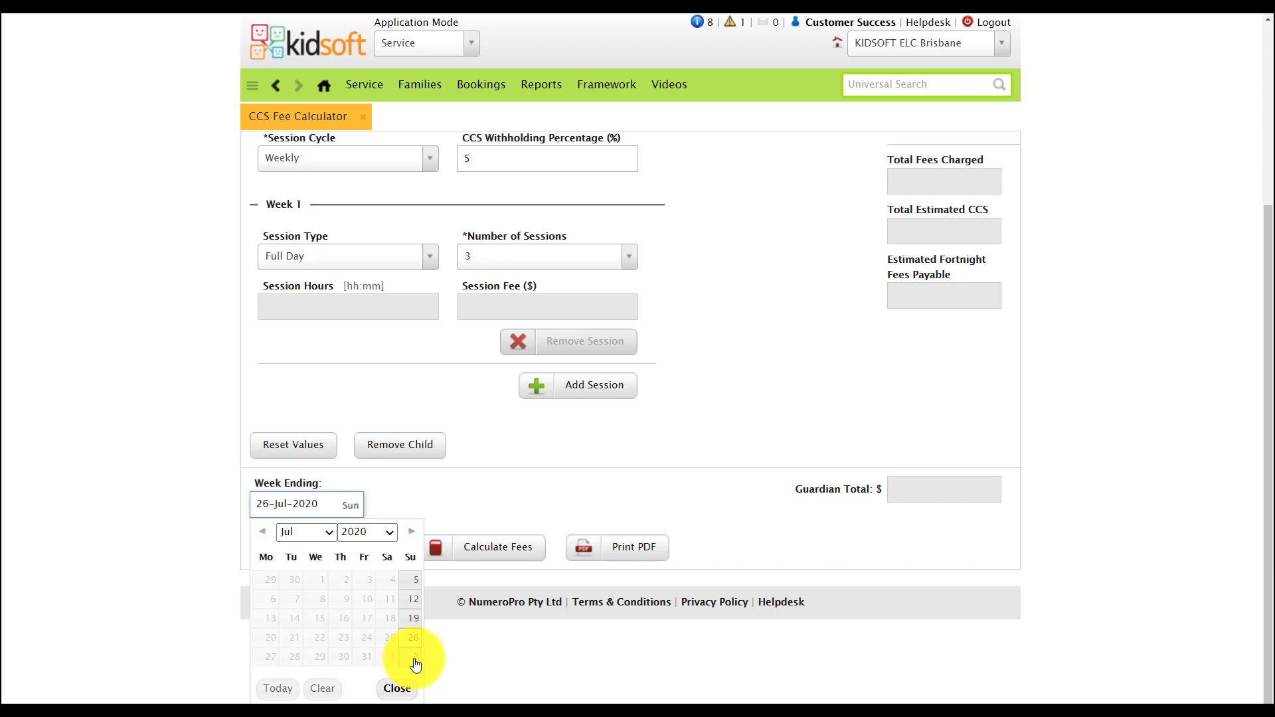
{"action": "left_click", "coordinate": [445, 651]}
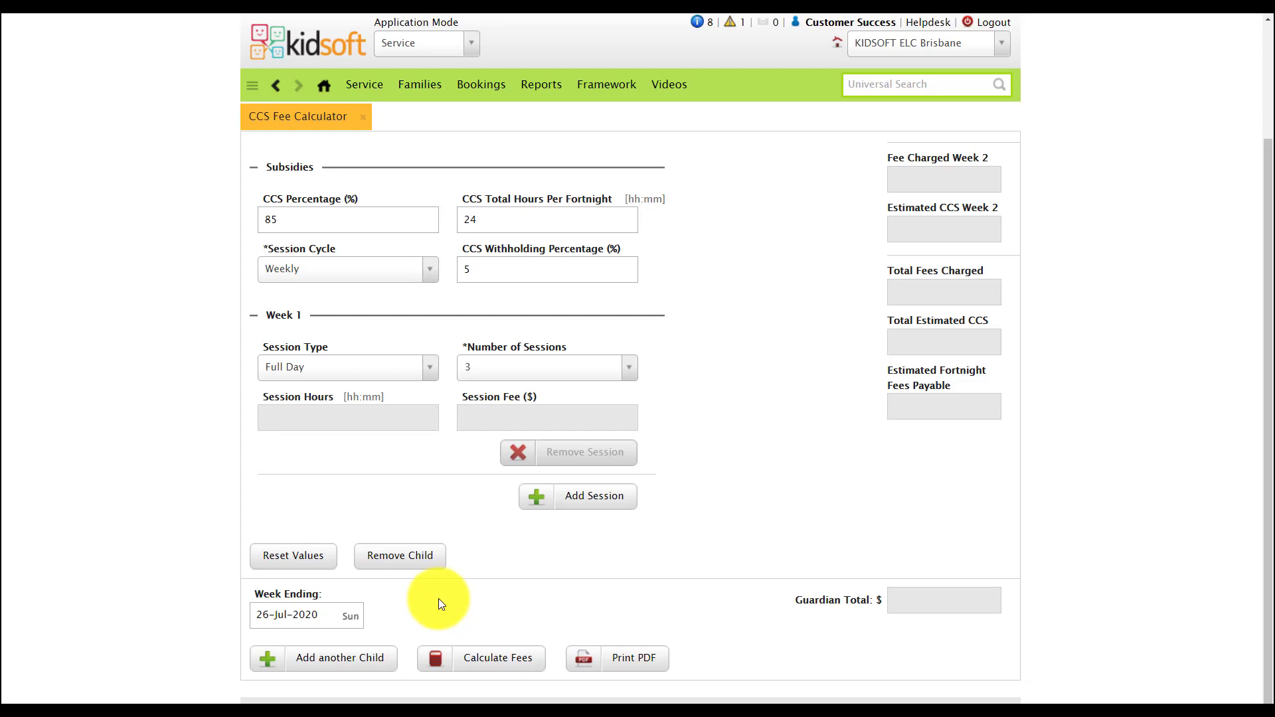
{"action": "left_click", "coordinate": [508, 666]}
Review the weekly fees, estimated CCS, fortnightly fees payable and guardian total, and return to the Information Centre.
{"action": "scroll", "coordinate": [735, 520], "scroll_direction": "up", "scroll_amount": 2}
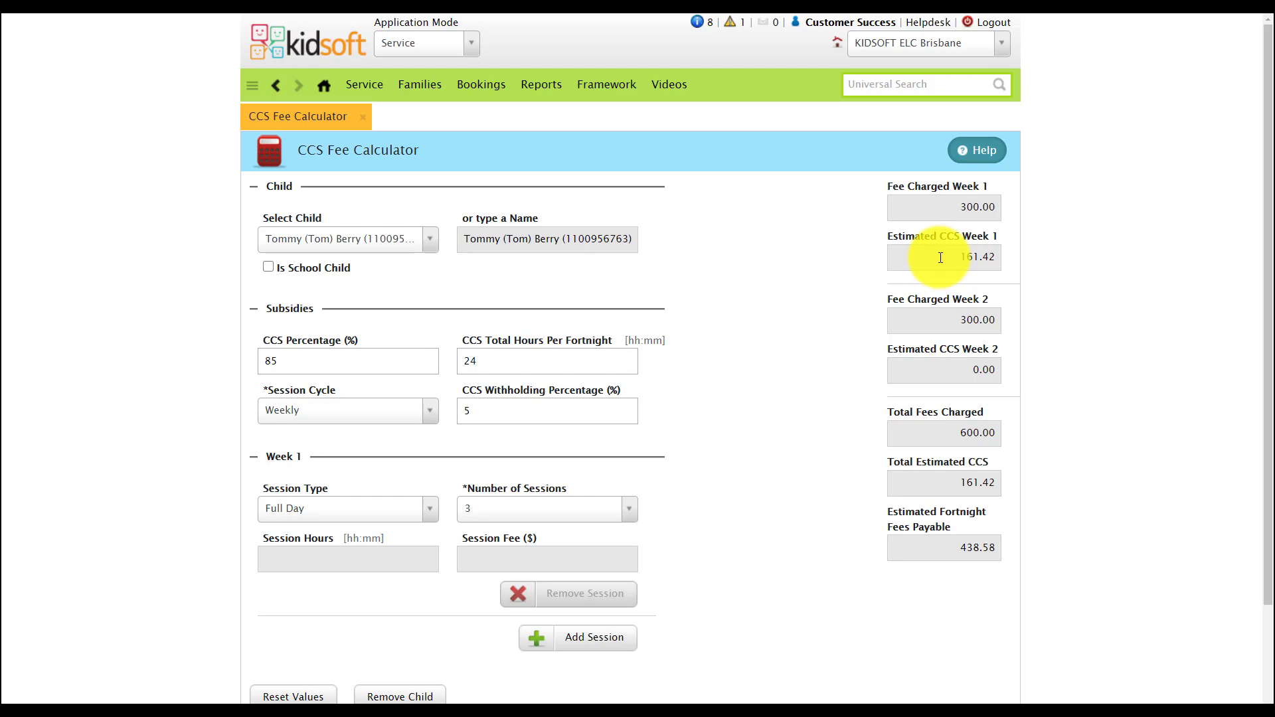
{"action": "scroll", "coordinate": [941, 258], "scroll_direction": "down", "scroll_amount": 1}
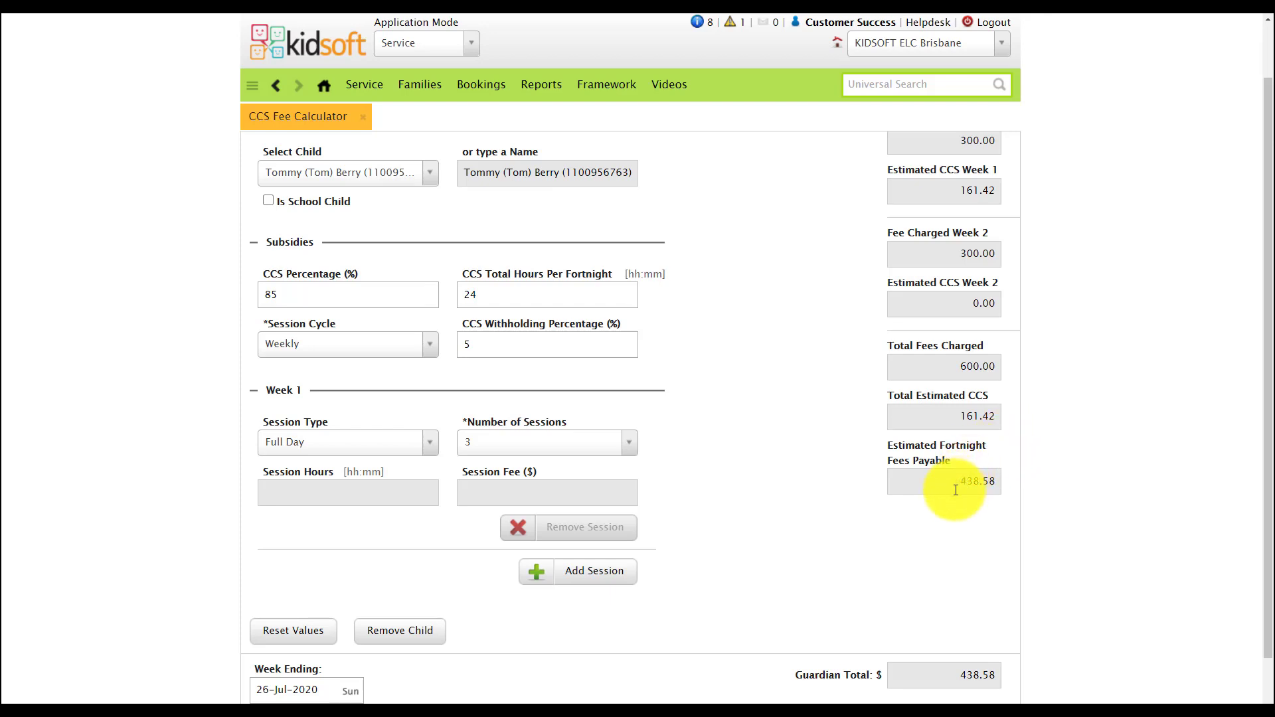
{"action": "scroll", "coordinate": [948, 533], "scroll_direction": "down", "scroll_amount": 1}
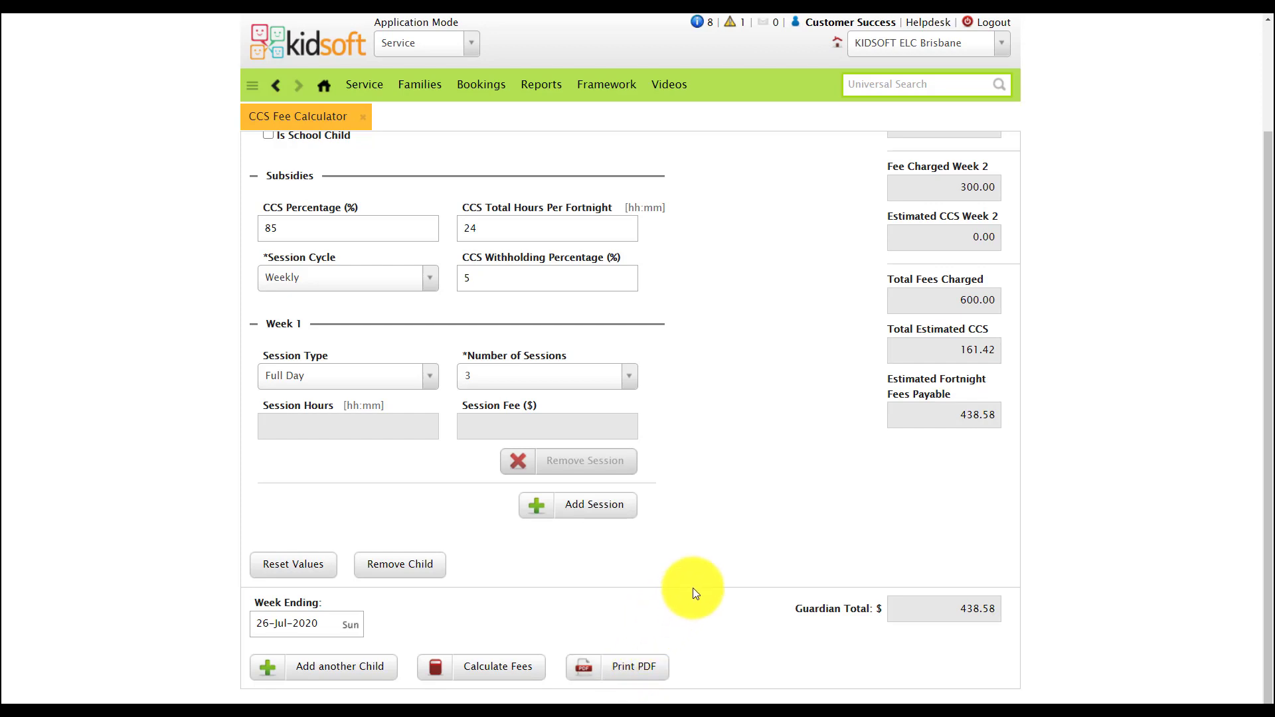
{"action": "left_click", "coordinate": [323, 85]}
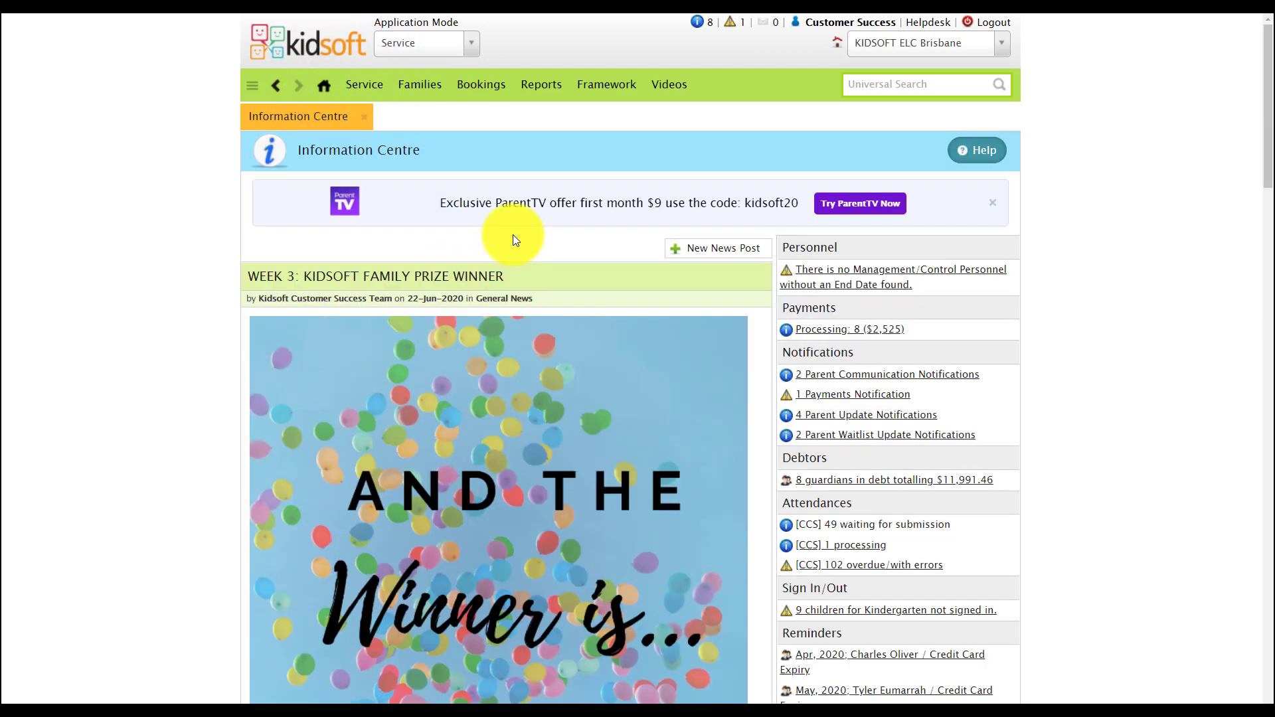